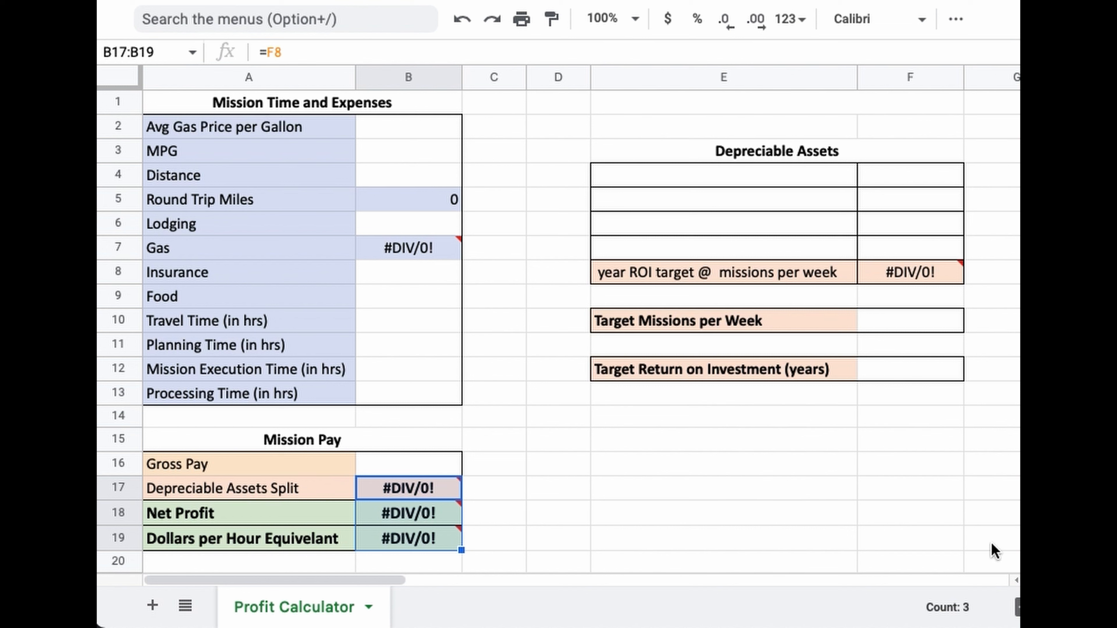
Set the target missions per week to 2 and the target return on investment to 3 years for the depreciable assets.
left_click(638, 152)
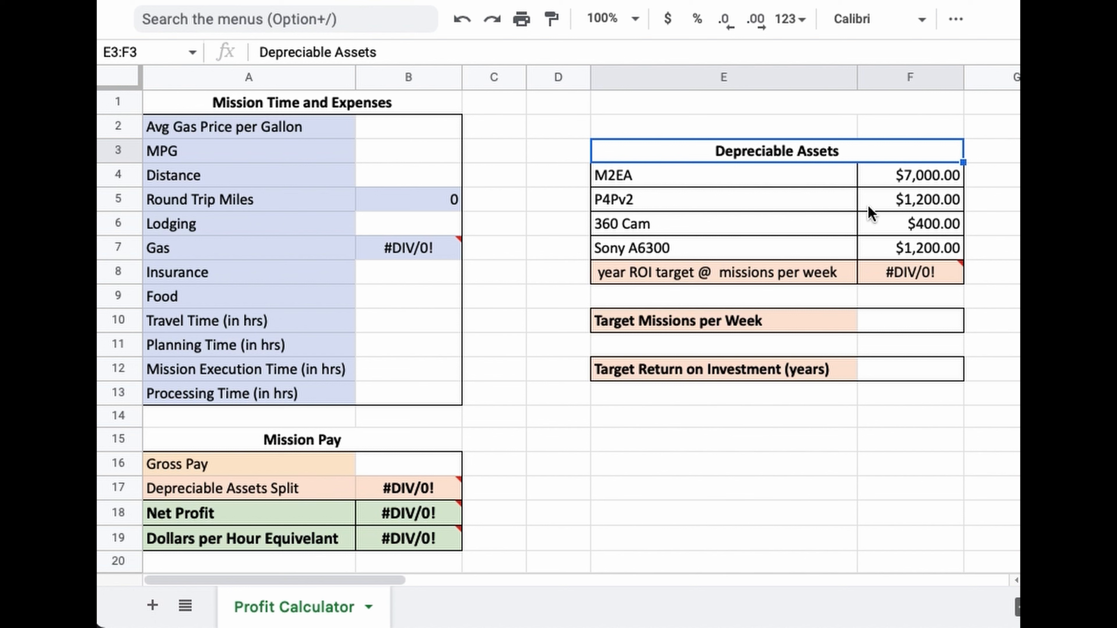
left_click_drag(892, 183, 891, 238)
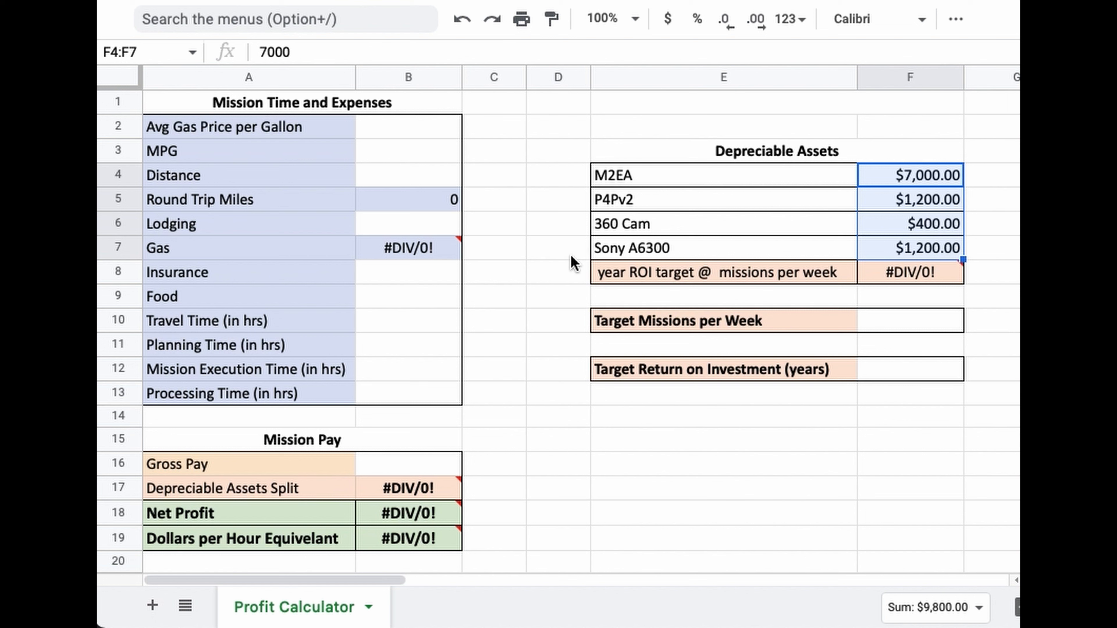
left_click(889, 327)
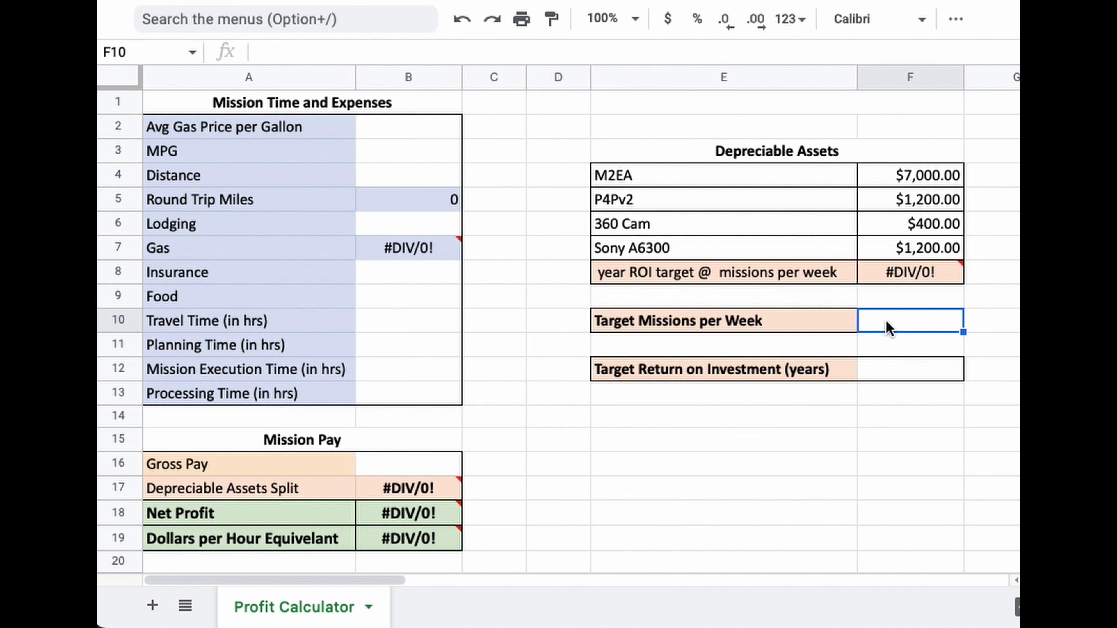
type("2")
key("Return")
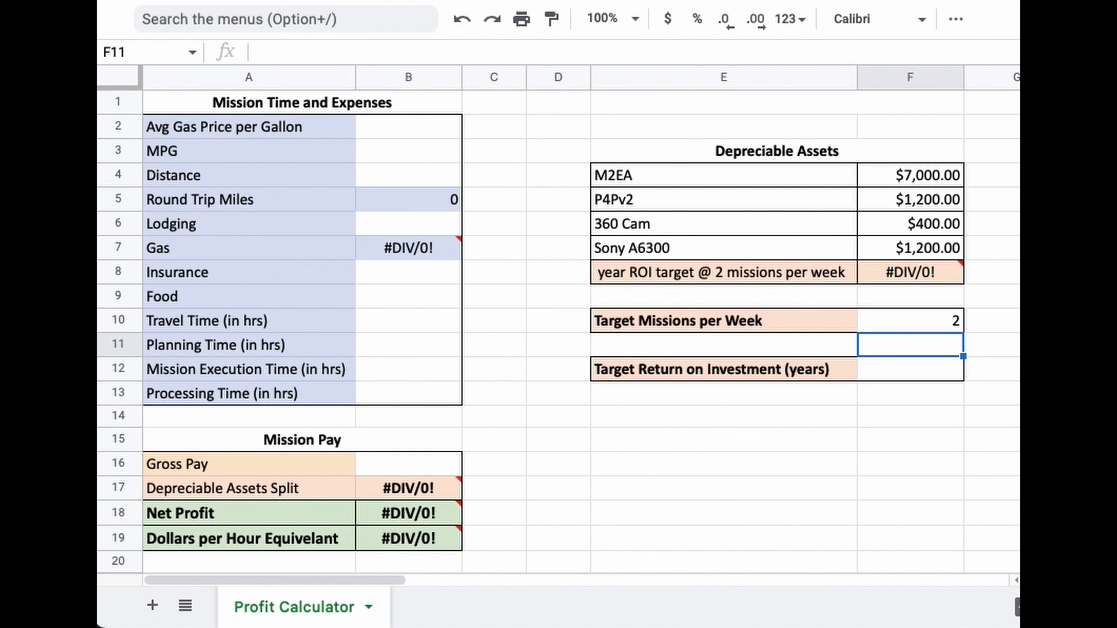
left_click(926, 374)
type("3")
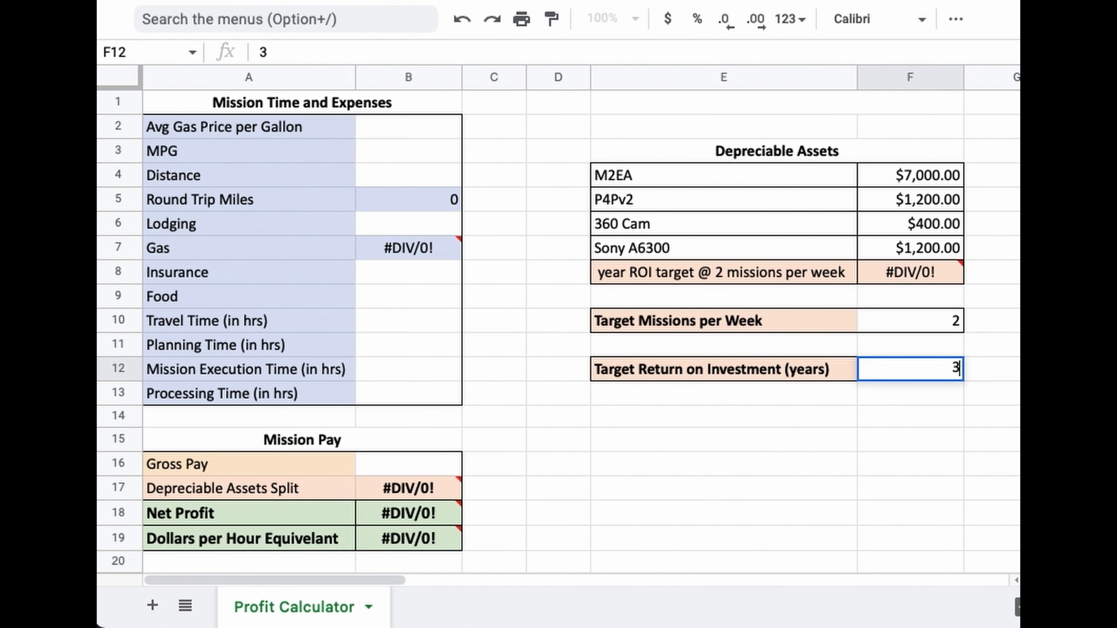
key("Return")
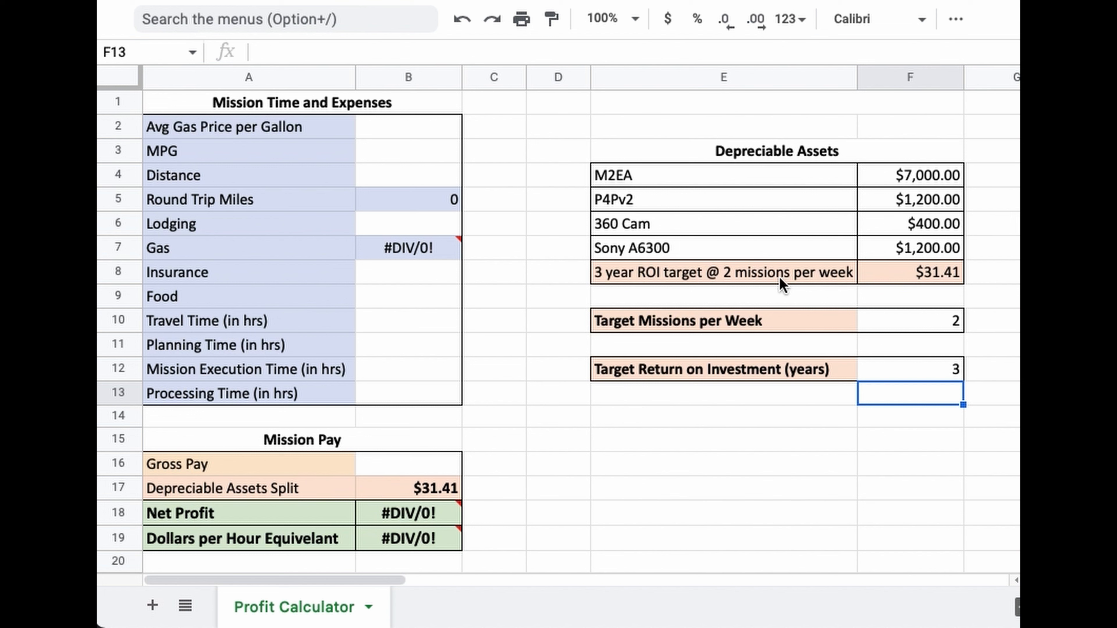
left_click_drag(780, 276, 872, 275)
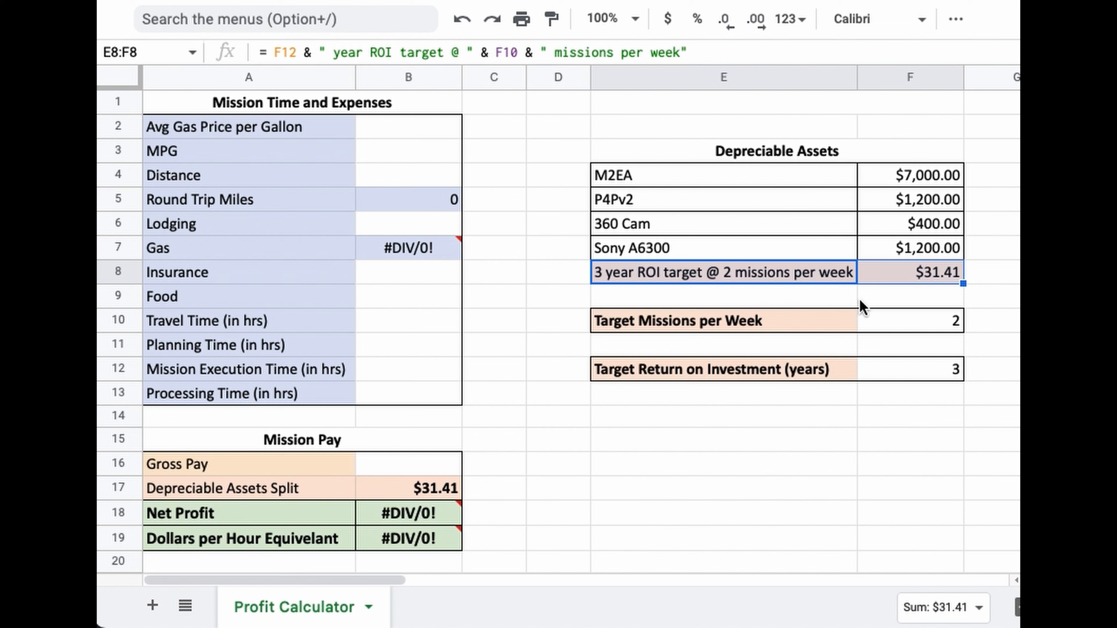
Fill in the mission's driving data: average gas price per gallon 3.80, MPG 30 and distance 18.
left_click_drag(417, 133, 394, 391)
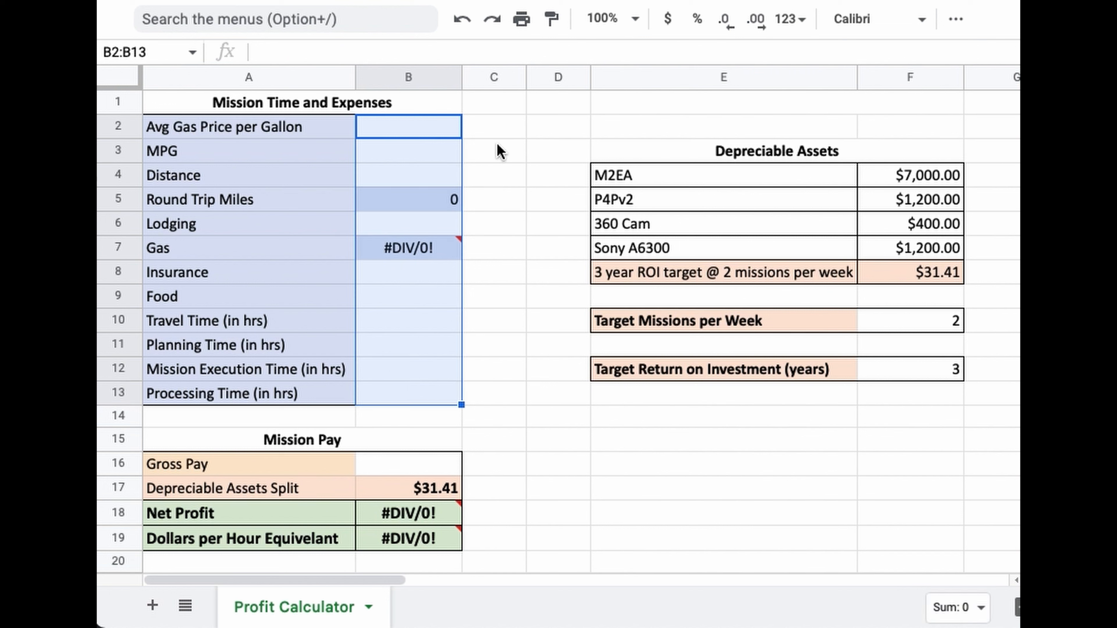
left_click(453, 133)
type("3.80")
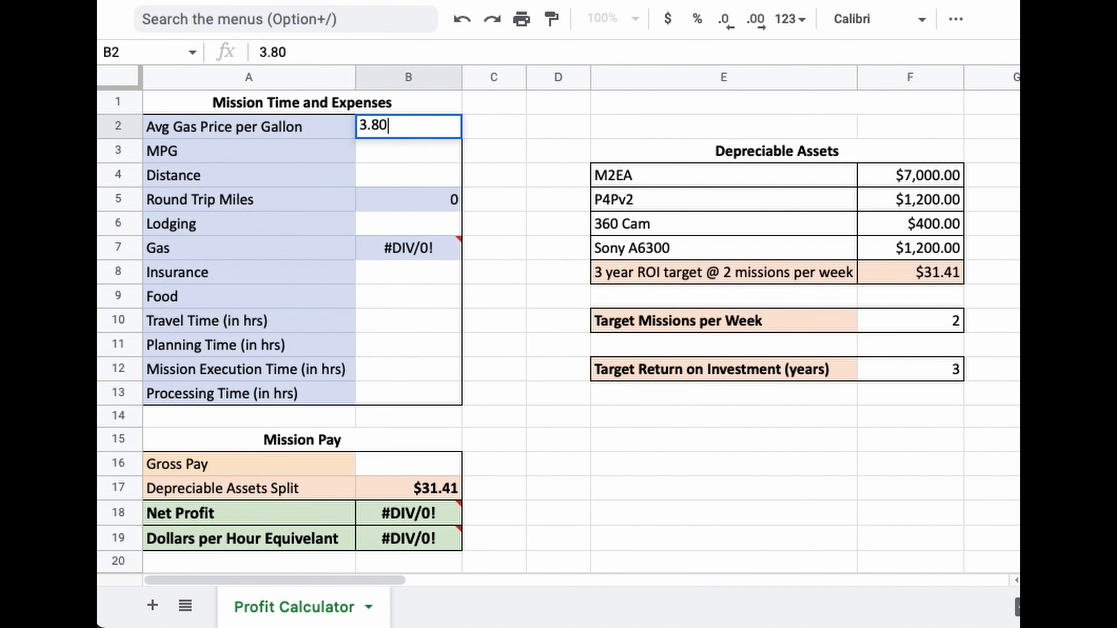
key("Return")
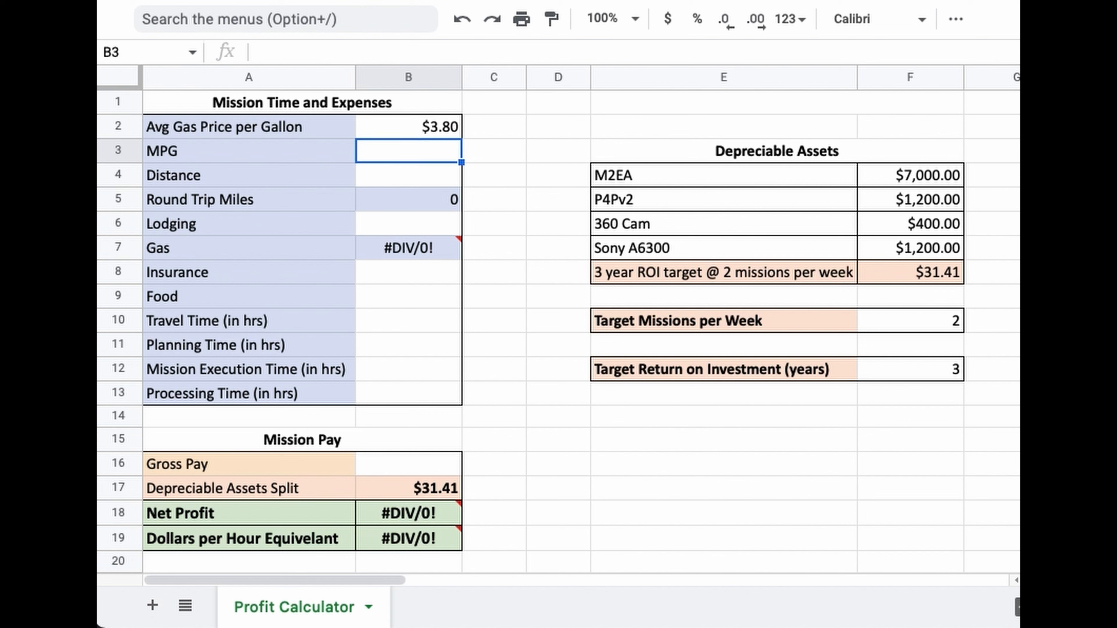
type("30")
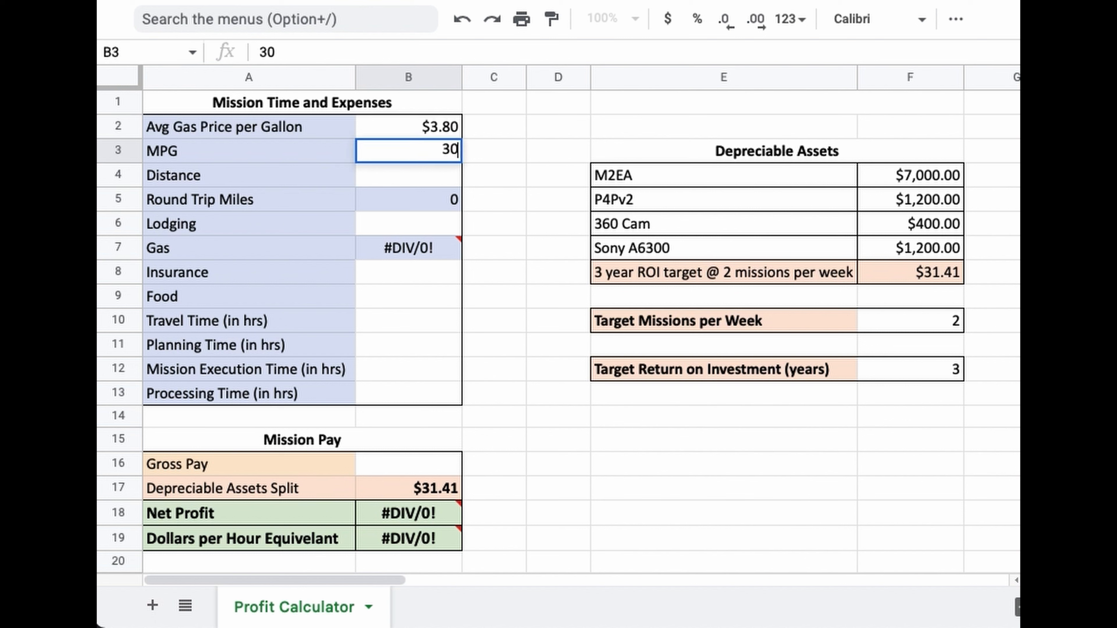
key("Return")
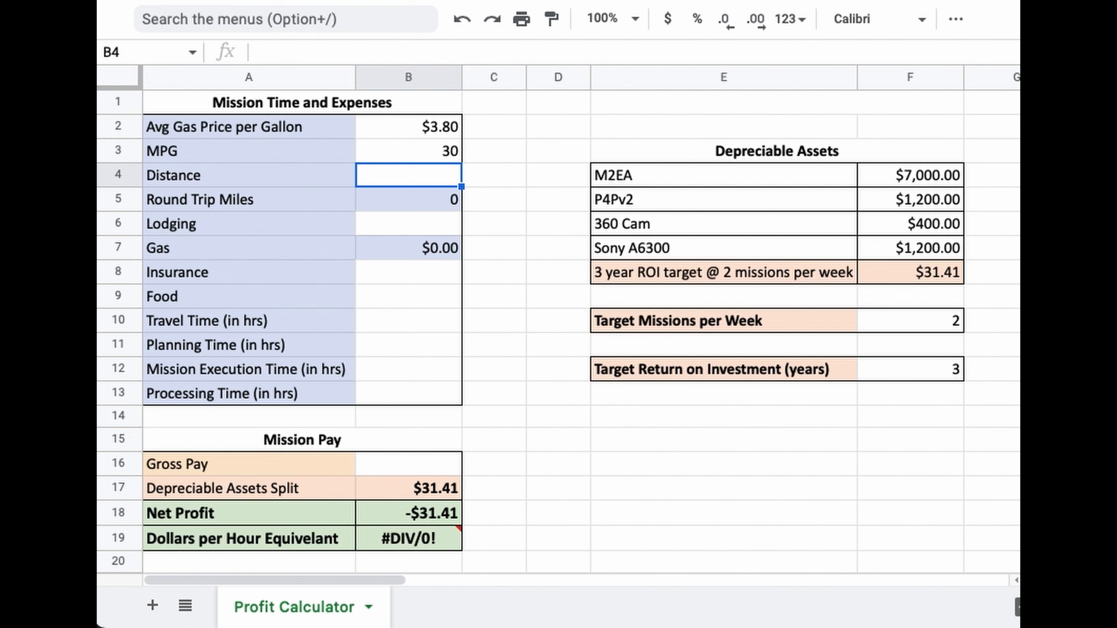
type("18")
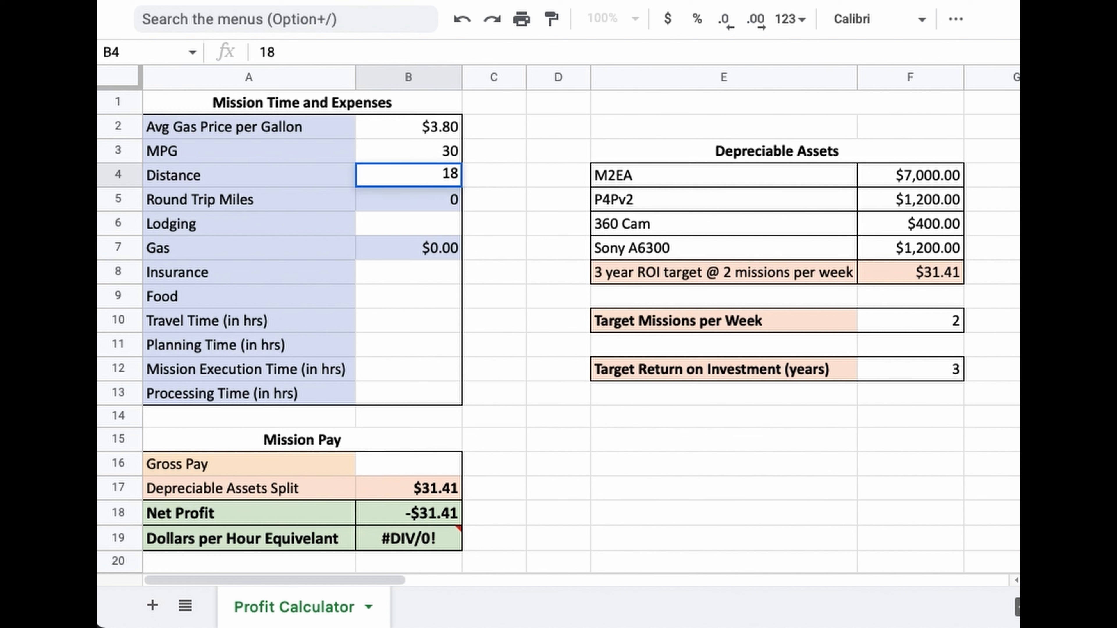
key("Return")
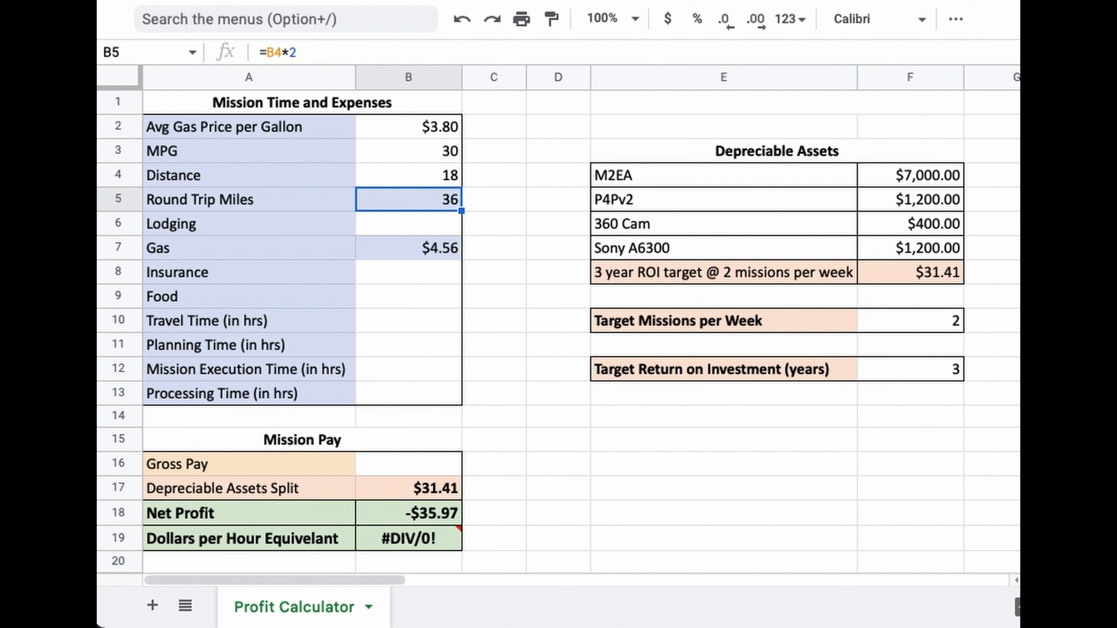
Enter 0 for the mission's lodging, insurance and food expenses.
key("Down")
type("0")
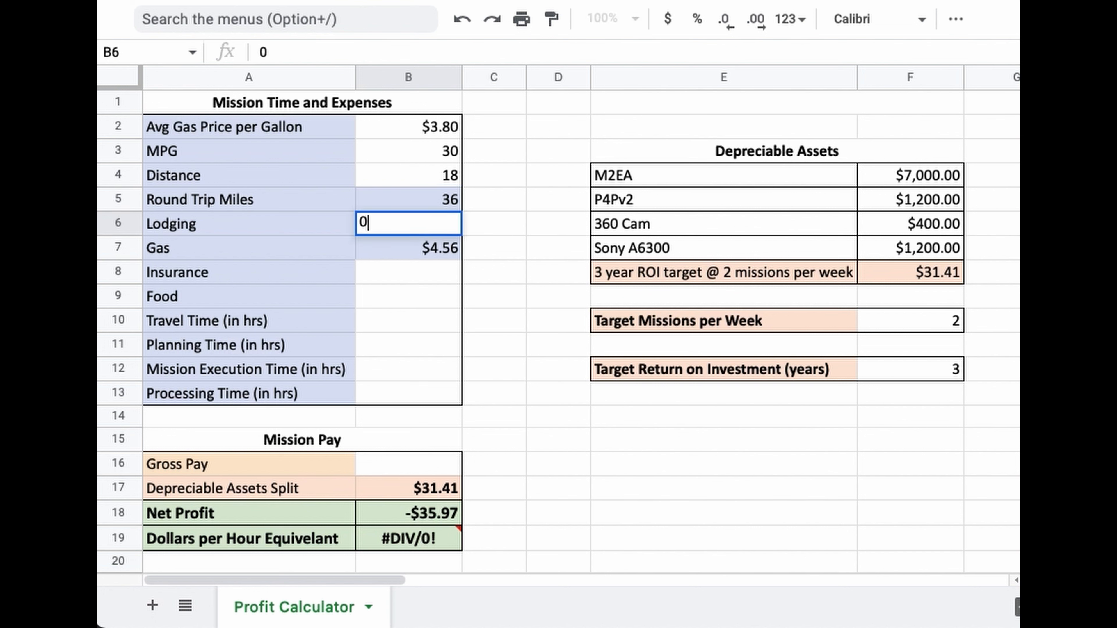
key("Return")
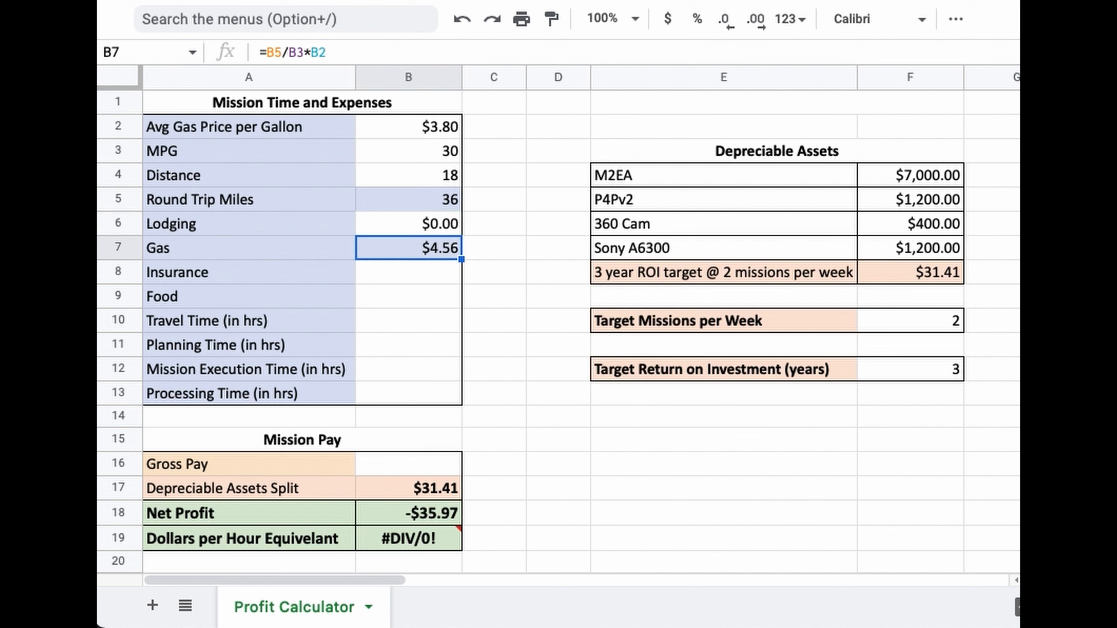
left_click(415, 196)
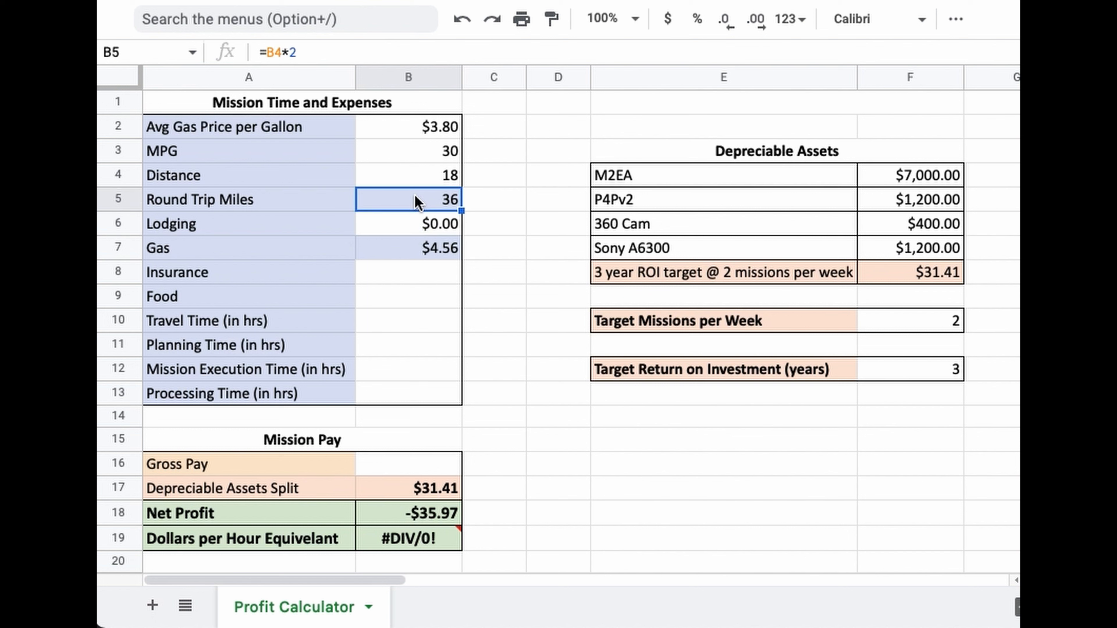
left_click(420, 157)
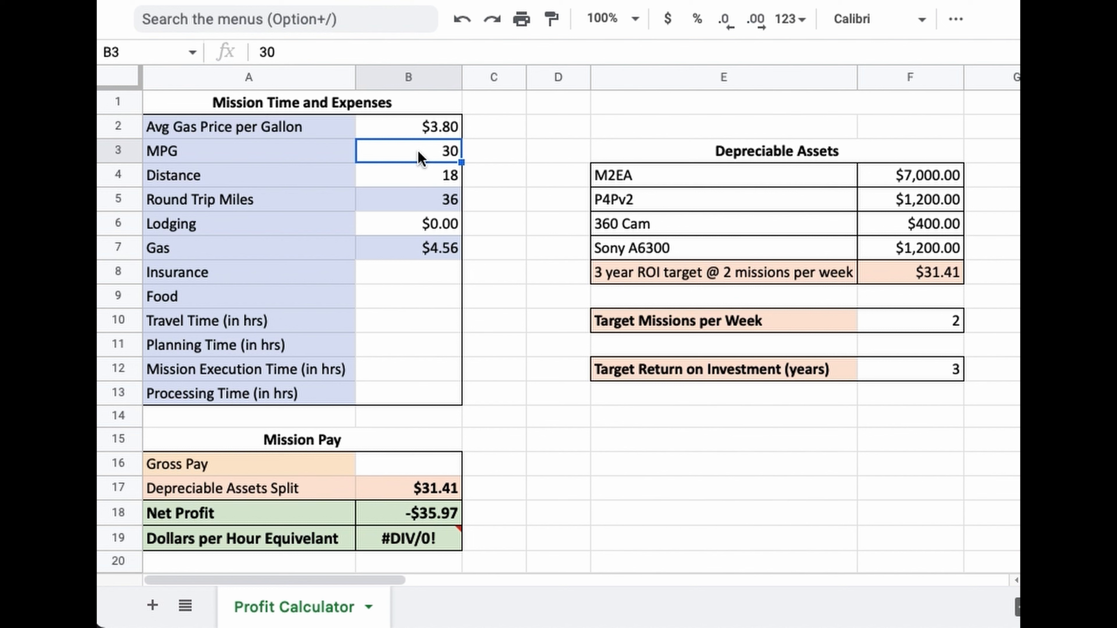
left_click(413, 132)
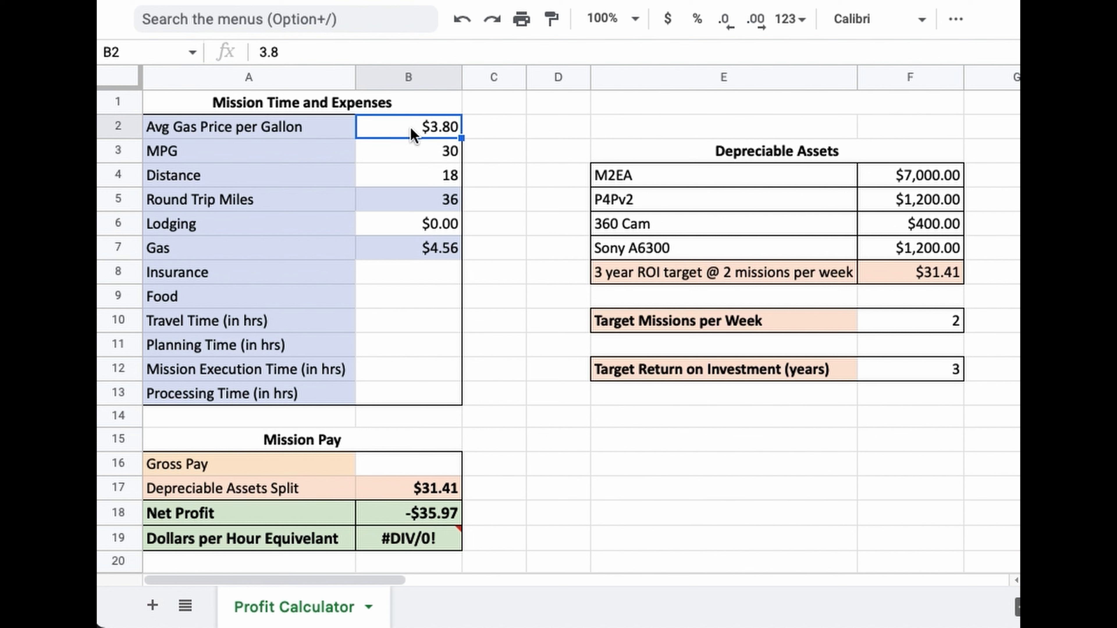
left_click(417, 273)
type("0")
key("Return")
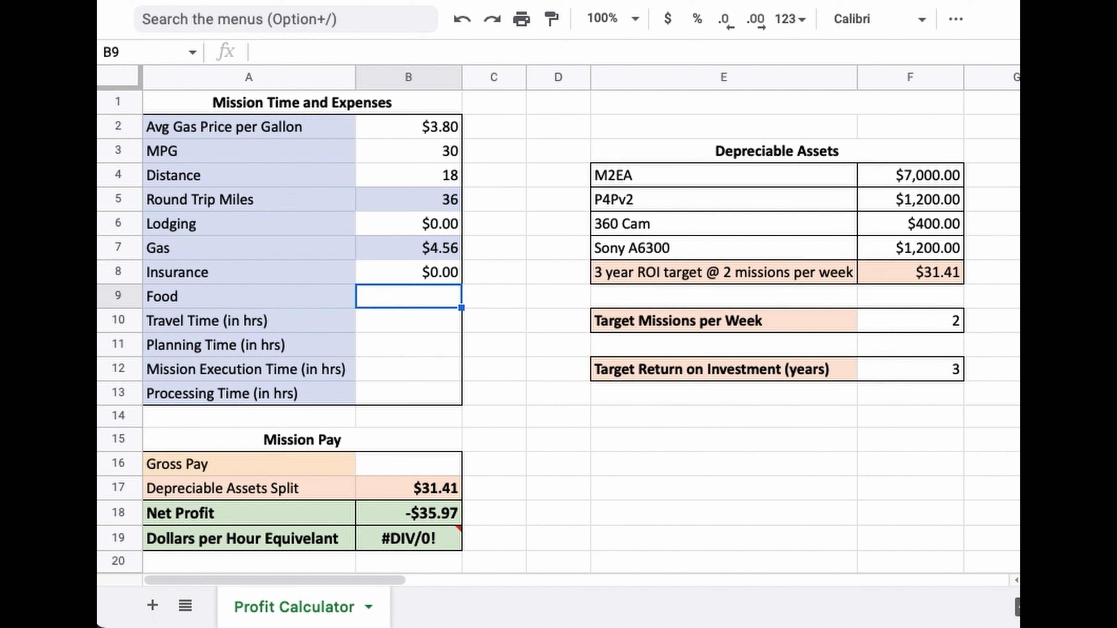
type("0")
key("Return")
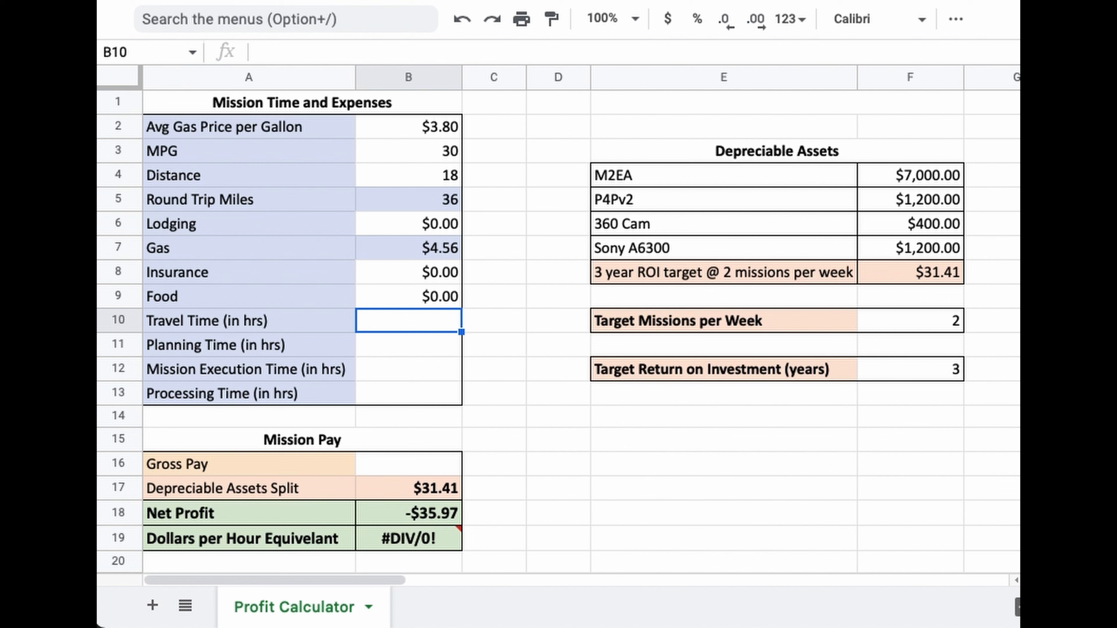
Enter the mission hours: travel time 1, planning time 1, mission execution time 1 and processing time 0.
type("1")
key("Return")
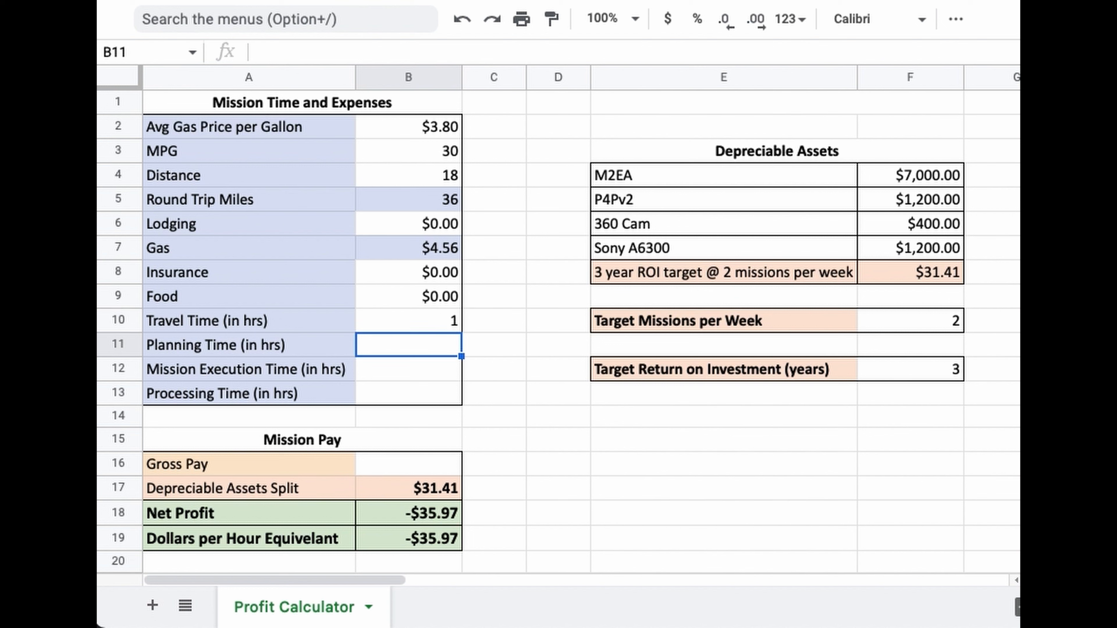
type("1")
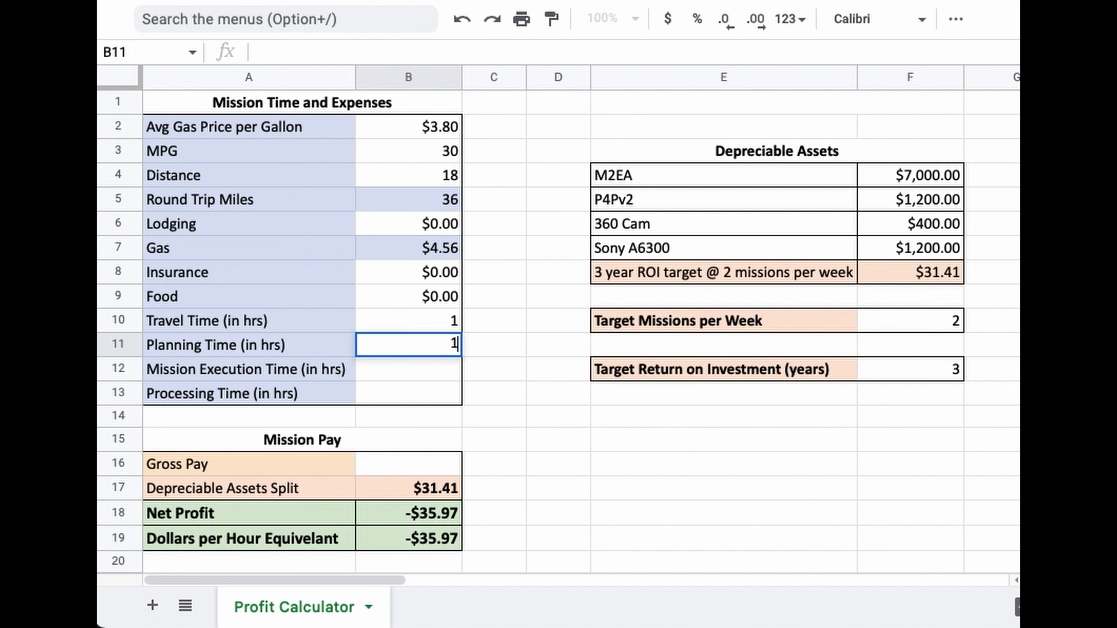
key("Return")
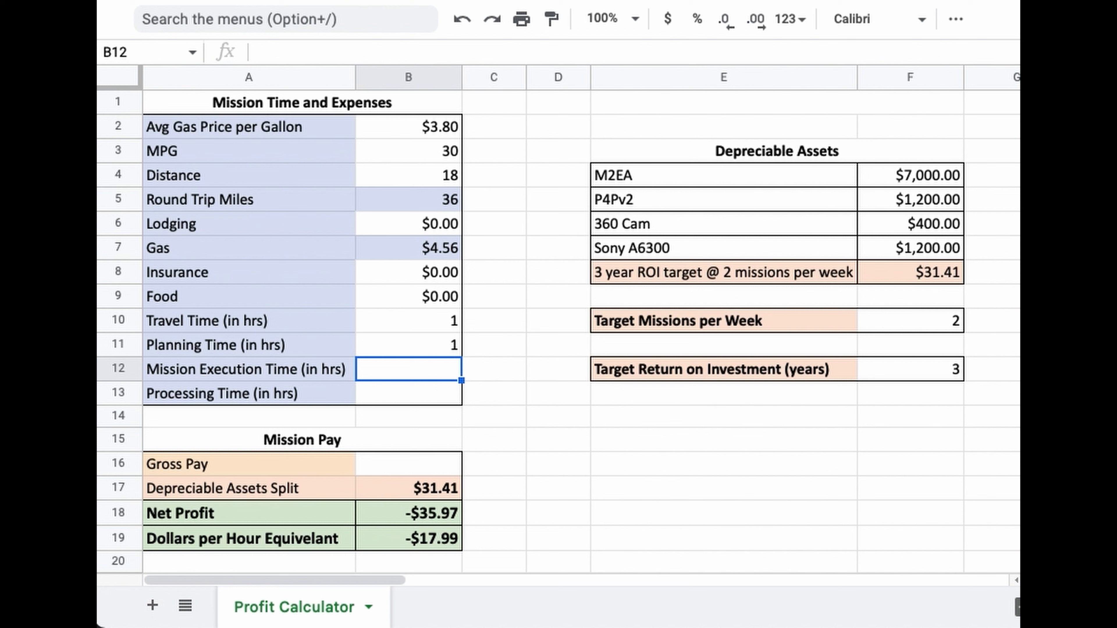
type("1")
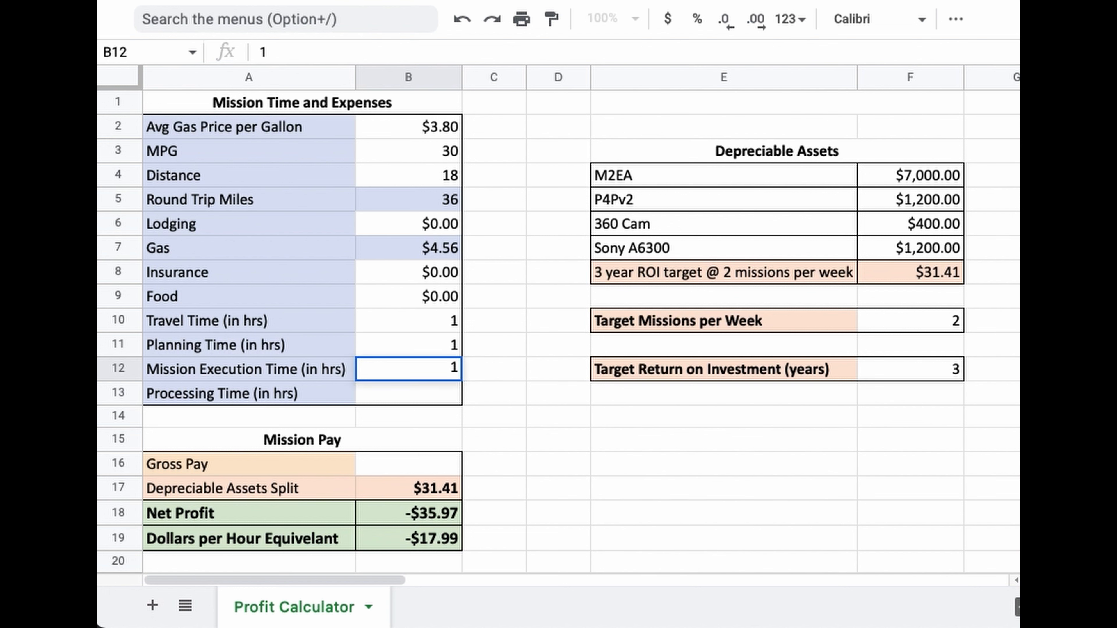
key("Return")
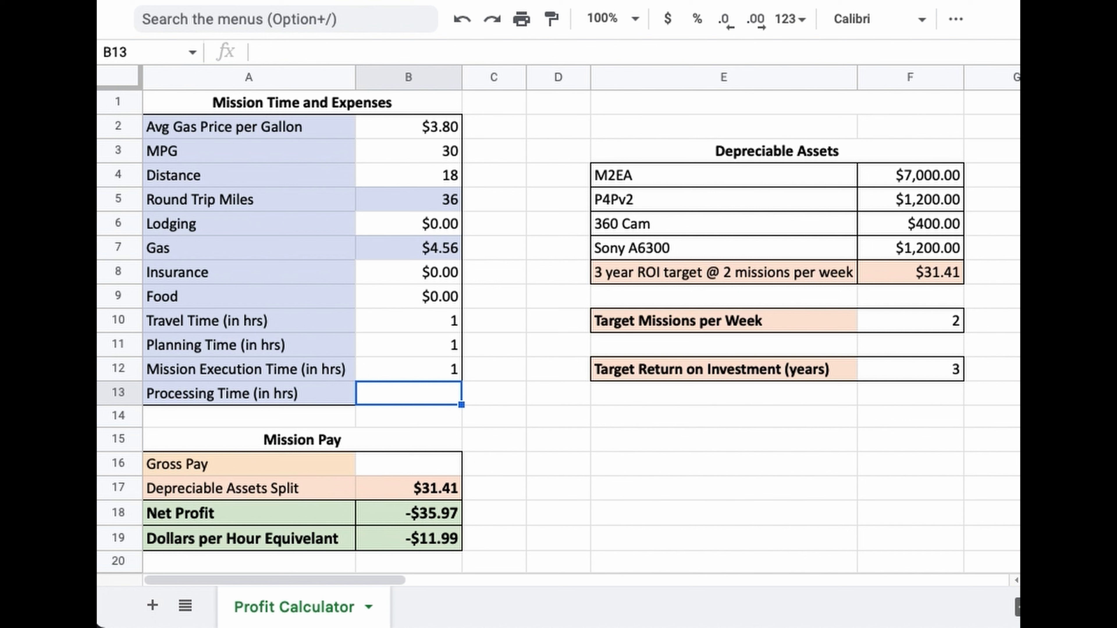
type("0")
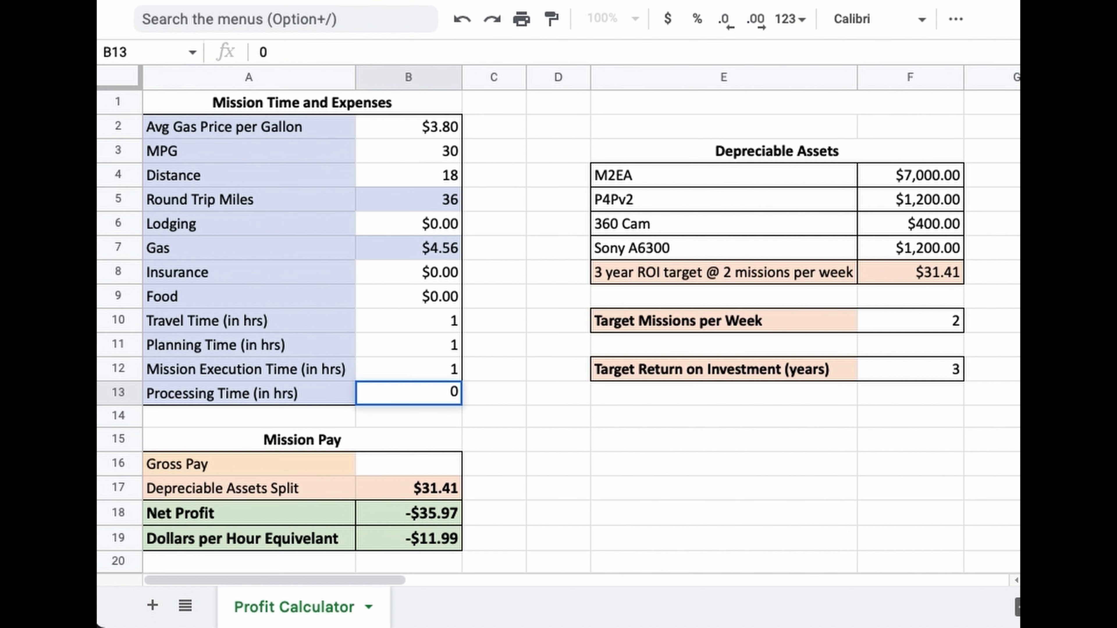
key("Return")
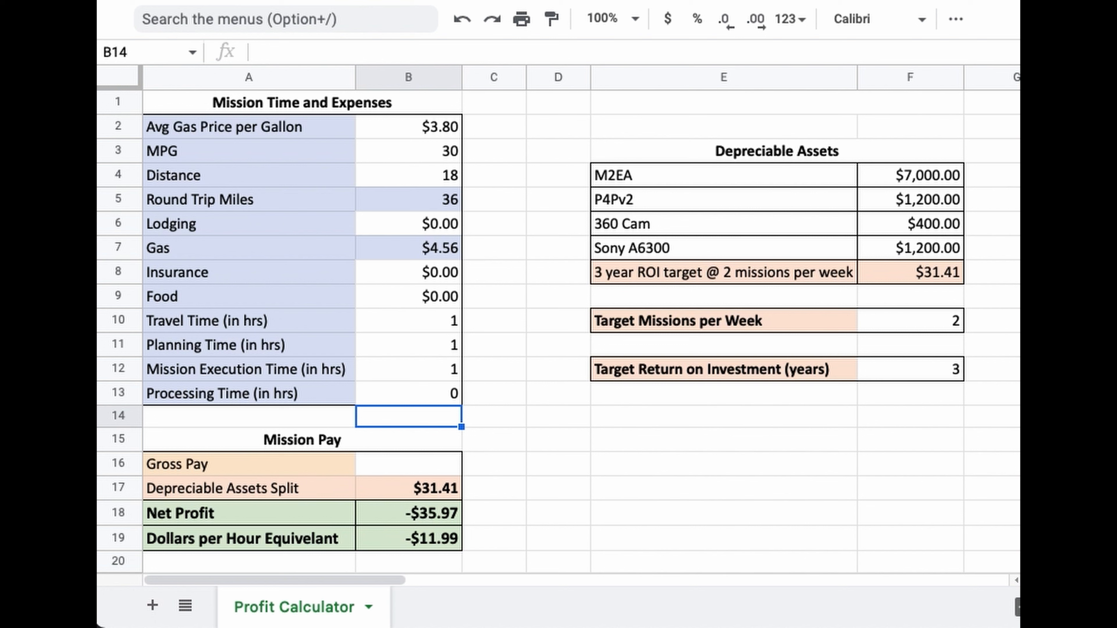
Set the mission's gross pay to 50 and check the resulting net profit and dollars per hour.
left_click(408, 464)
type("50")
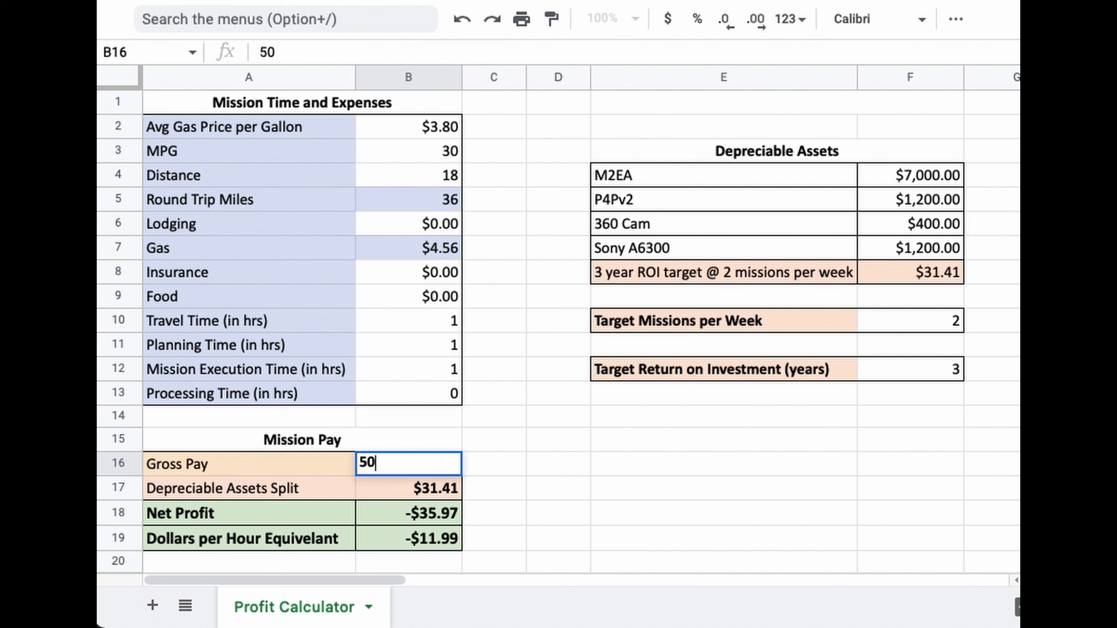
key("Return")
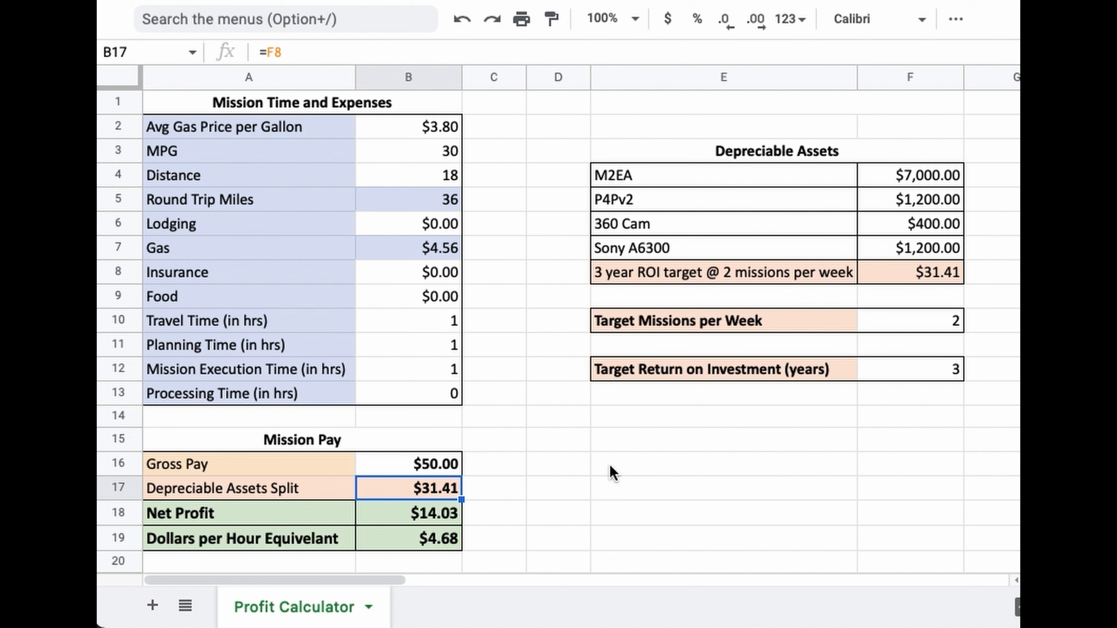
left_click(435, 518)
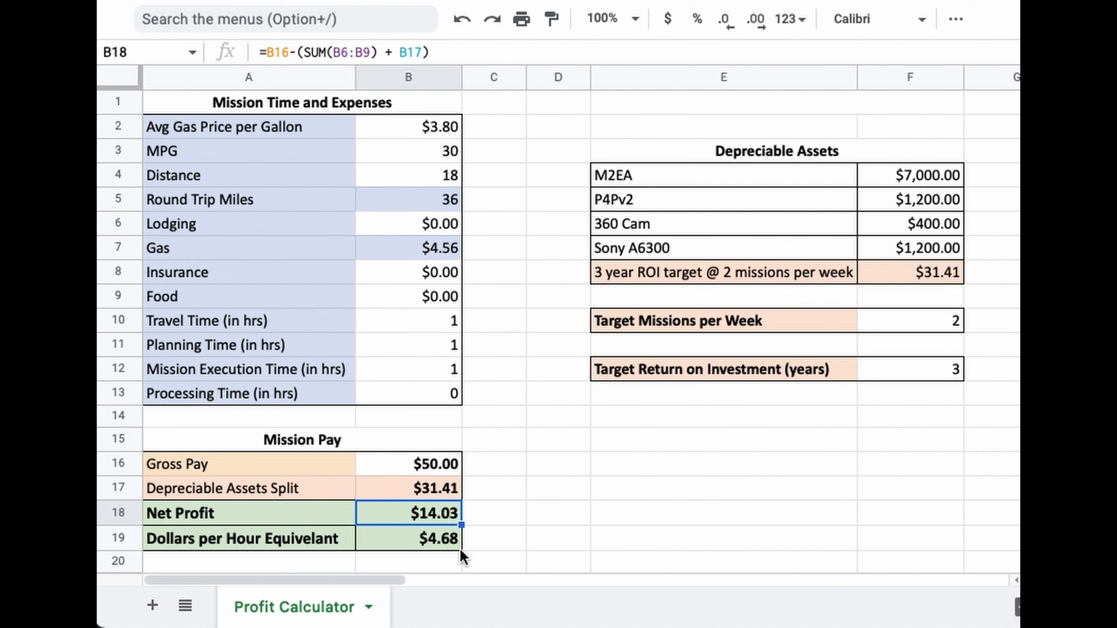
left_click(425, 540)
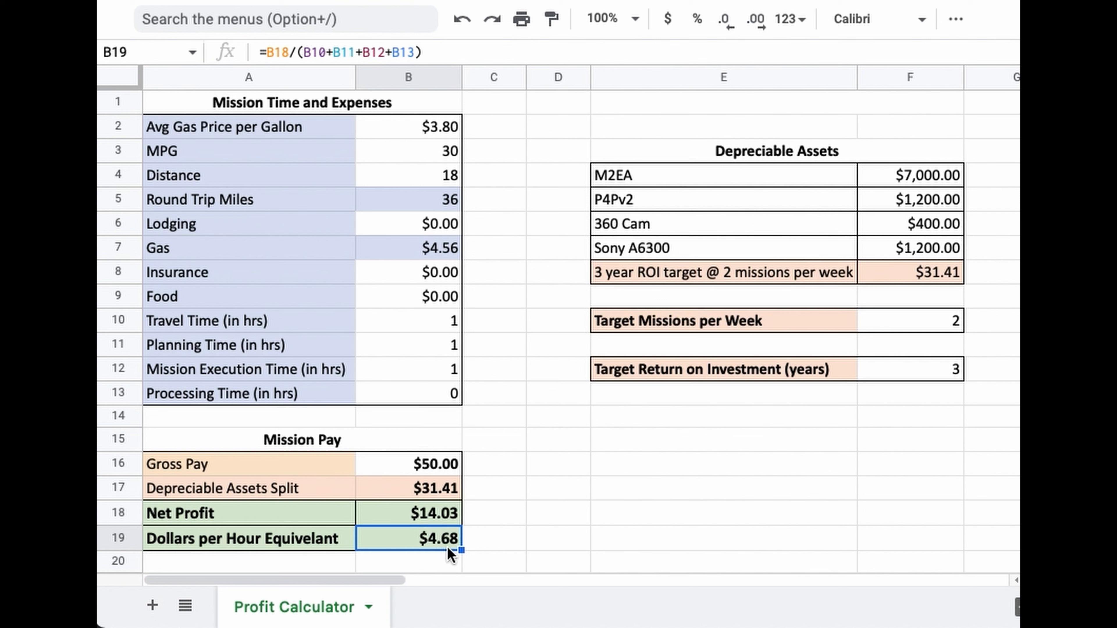